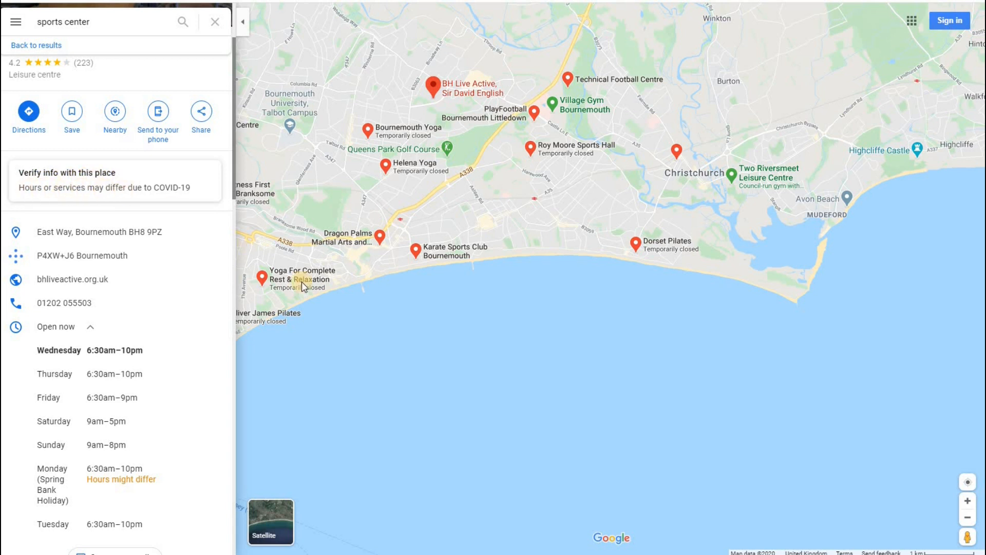
- Examine the map listings of Bournemouth Yoga and DW Fitness First Poole Branksome for their opening status
scroll(420, 398, "down", 2)
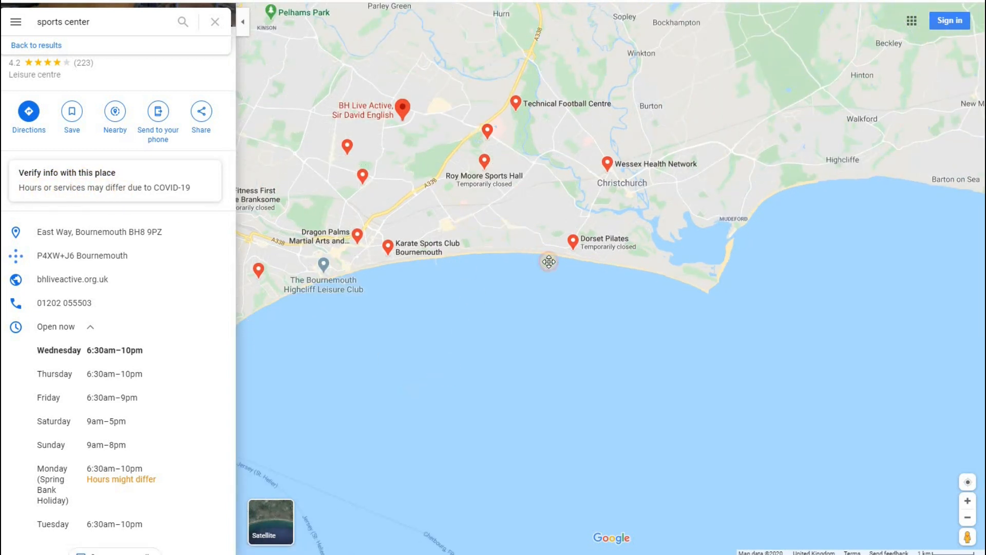
left_click_drag(571, 257, 752, 336)
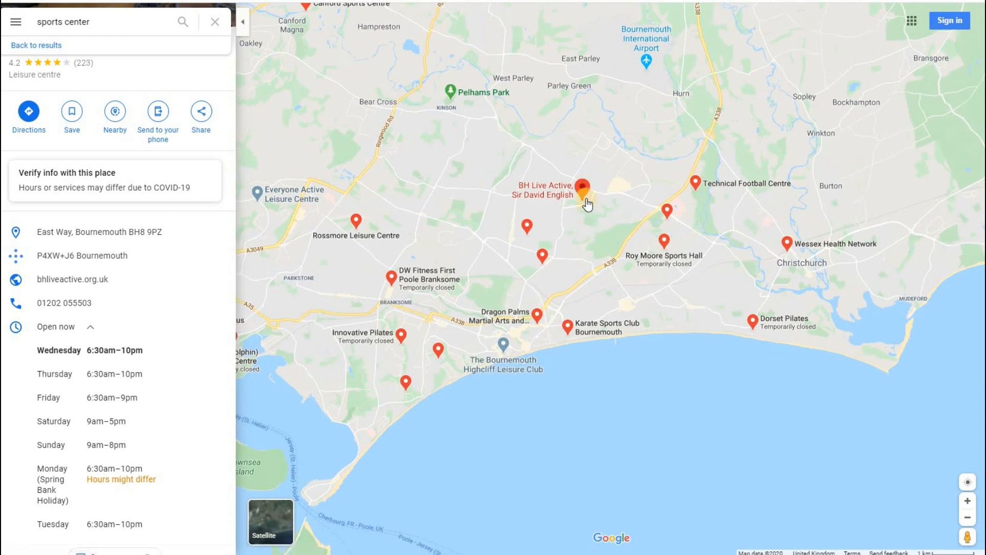
left_click(527, 225)
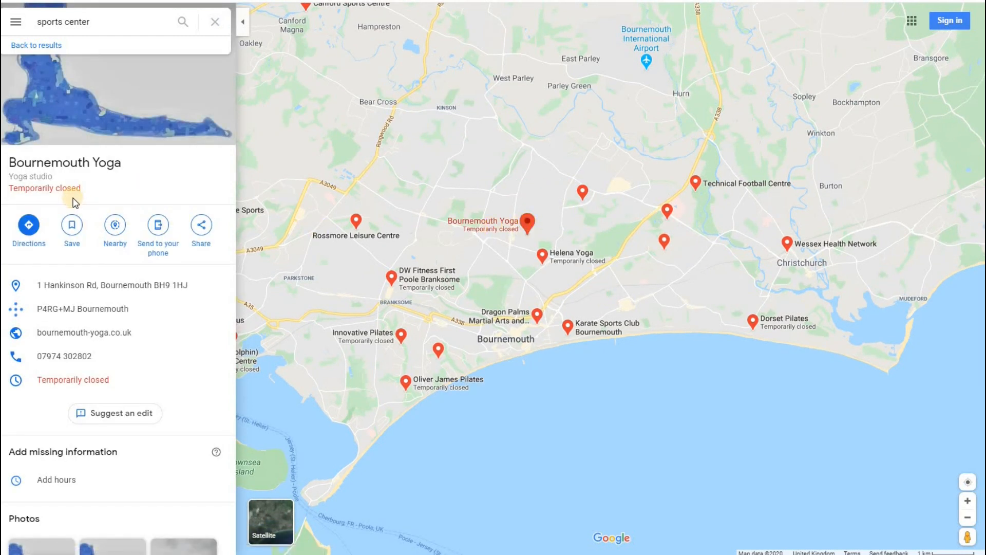
left_click(392, 278)
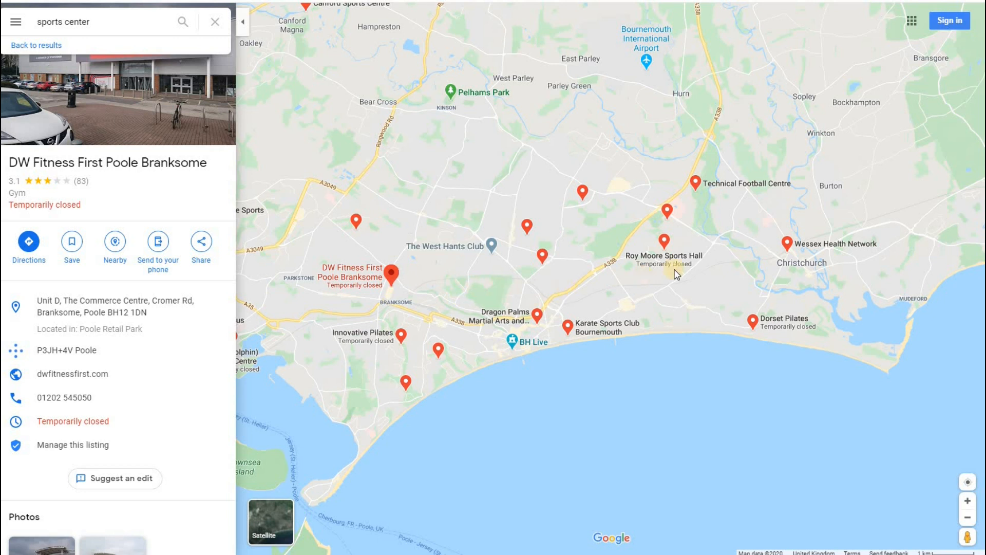
- Open the Wessex Health Network listing in Christchurch and examine its full weekly opening hours
left_click(788, 244)
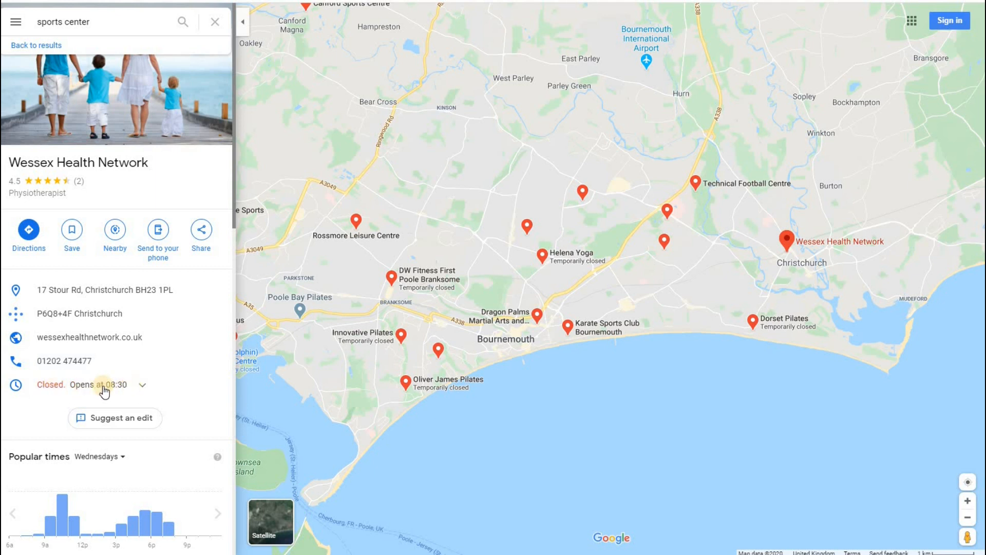
left_click(150, 387)
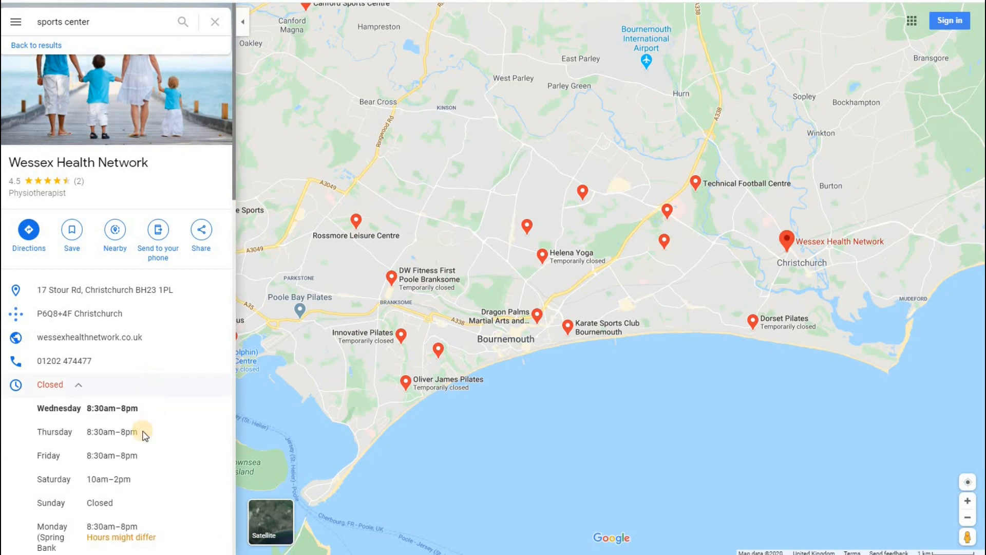
scroll(142, 432, "down", 2)
scroll(156, 406, "up", 2)
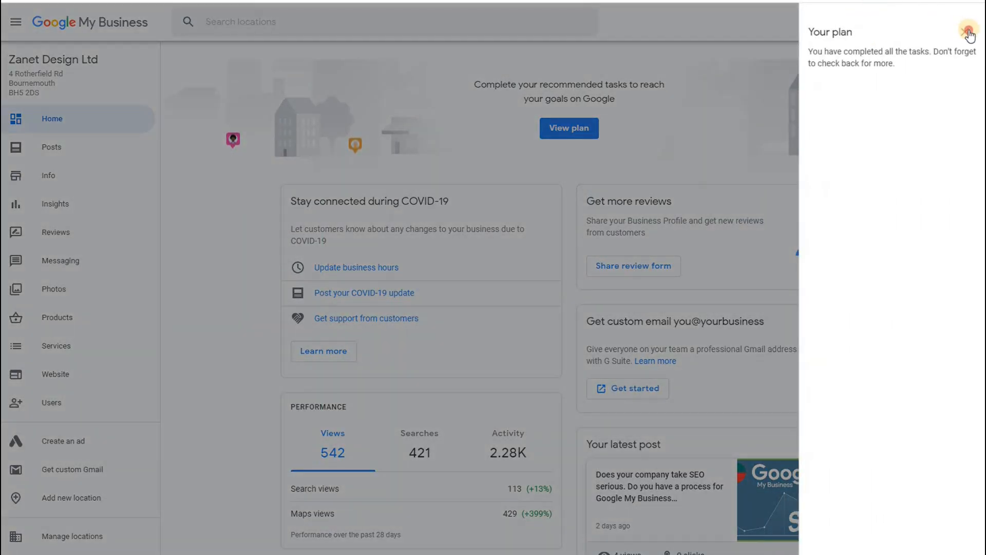
- Dismiss the plan notice in Google My Business, view the regular weekly hours in the business info, and leave them unedited
left_click(968, 32)
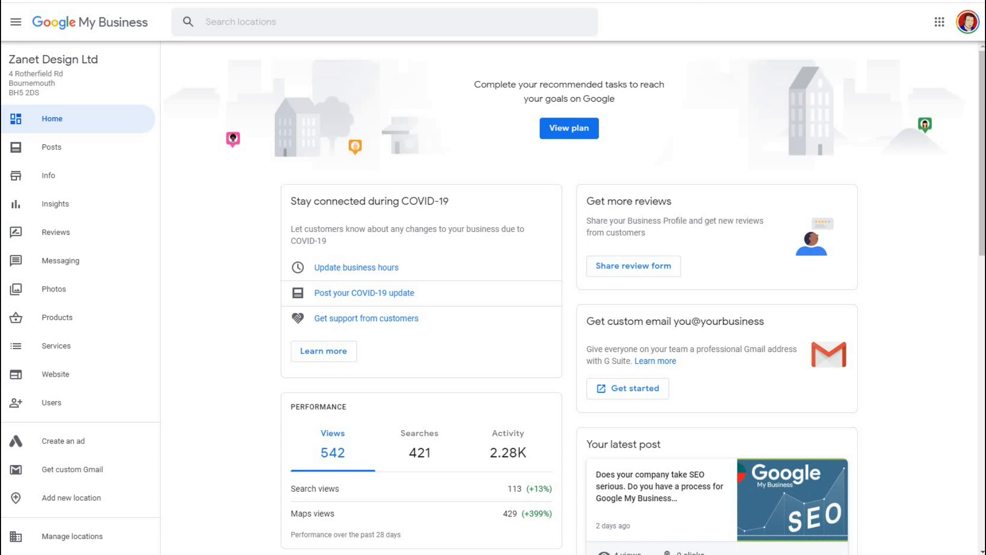
left_click(56, 180)
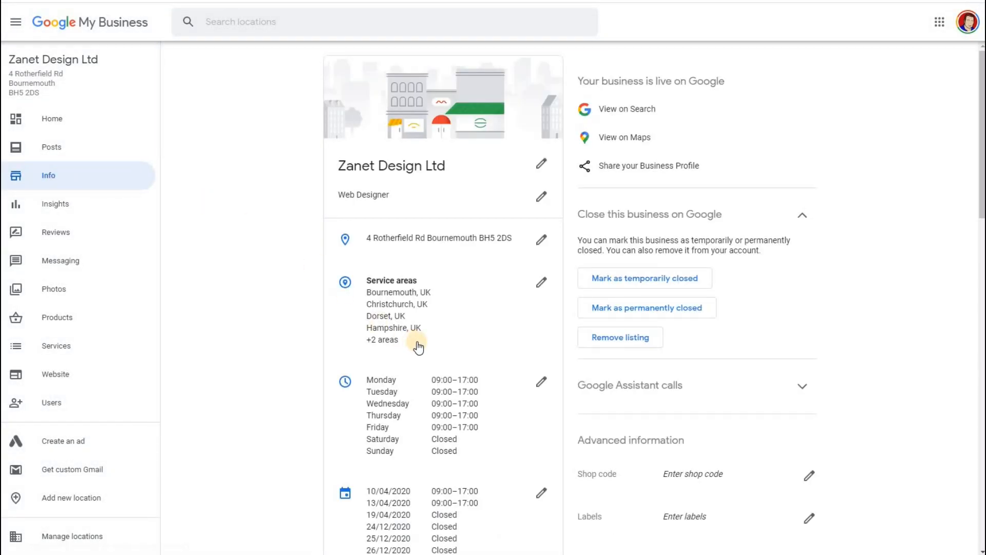
scroll(416, 339, "down", 2)
left_click(540, 267)
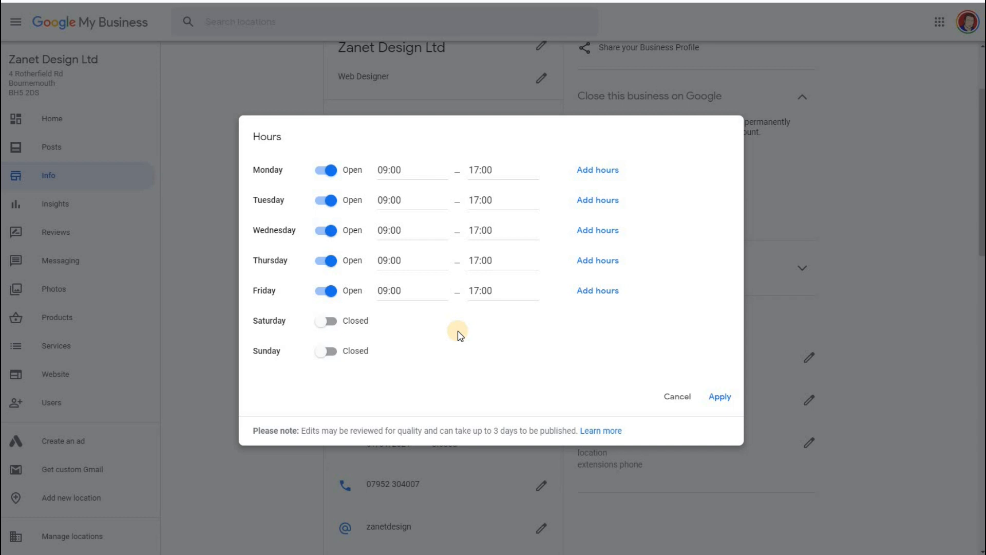
left_click(678, 397)
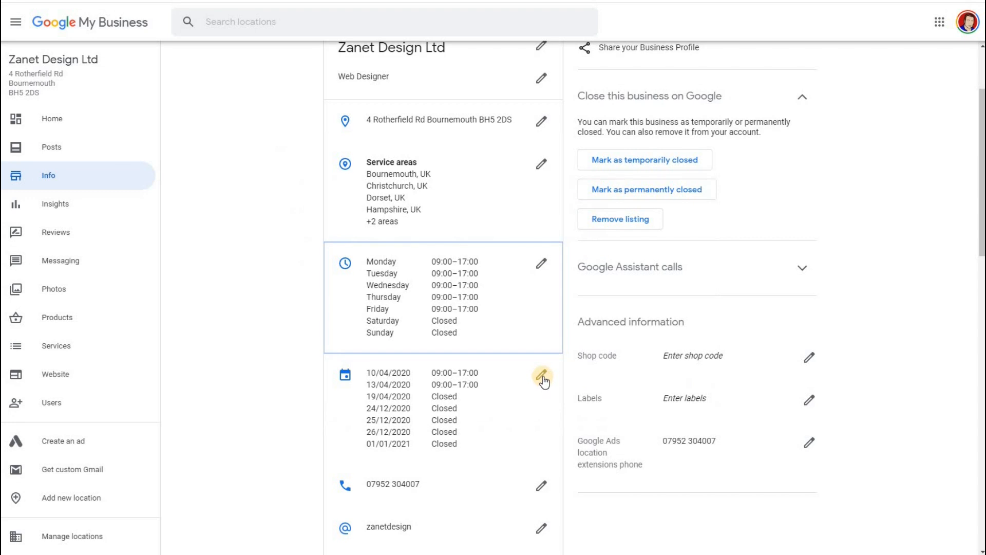
- In the special hours, confirm Spring Bank Holiday 25/05/2020 as open with an opening time of 09:00
left_click(541, 375)
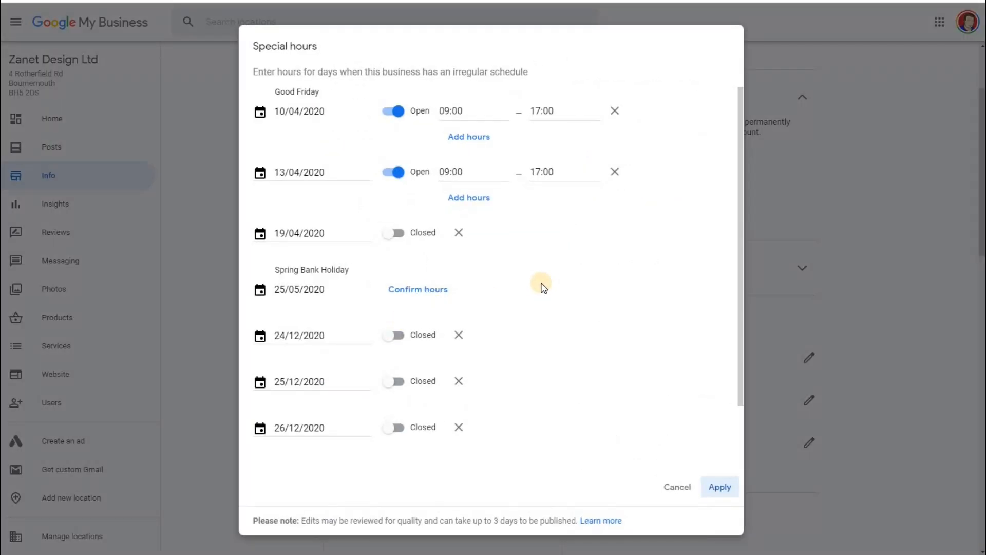
left_click(429, 291)
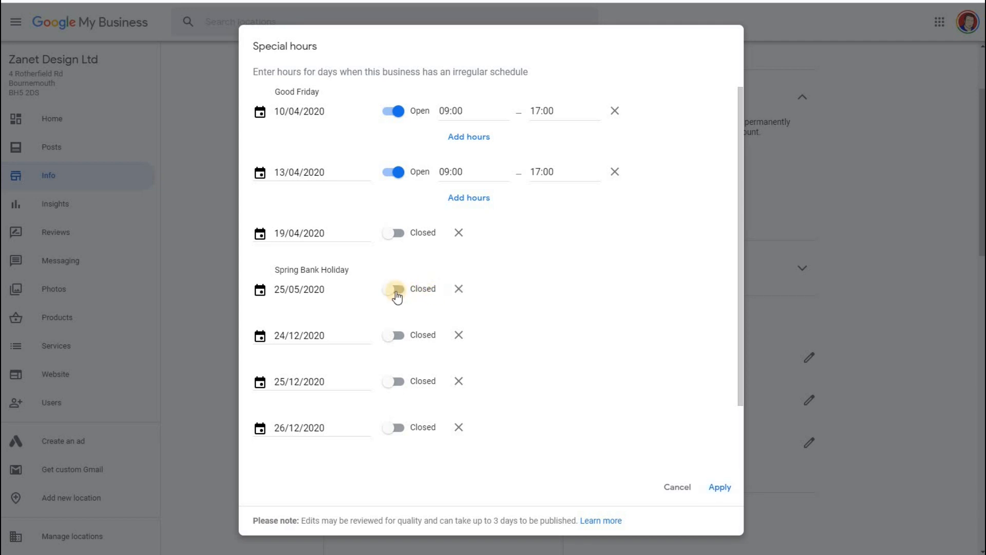
left_click(399, 293)
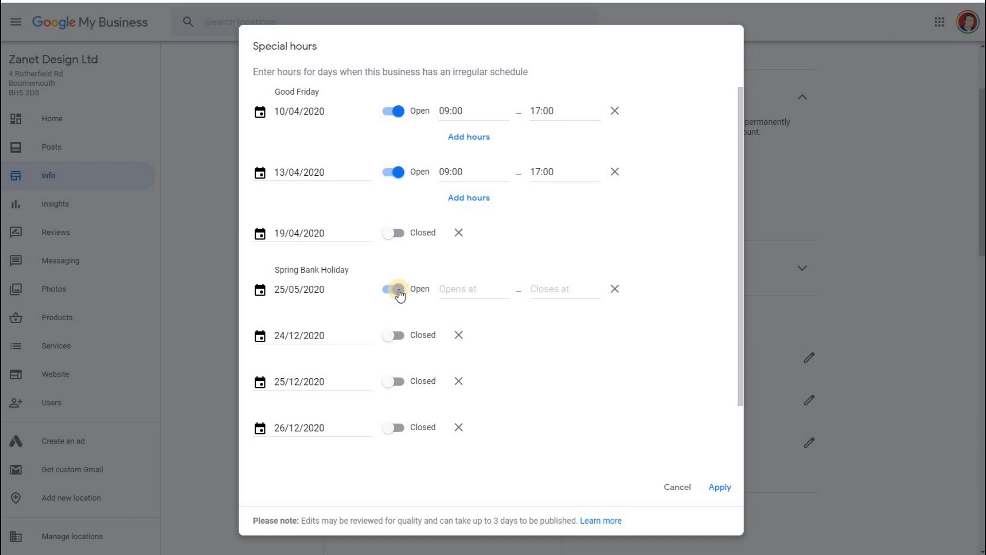
left_click(452, 289)
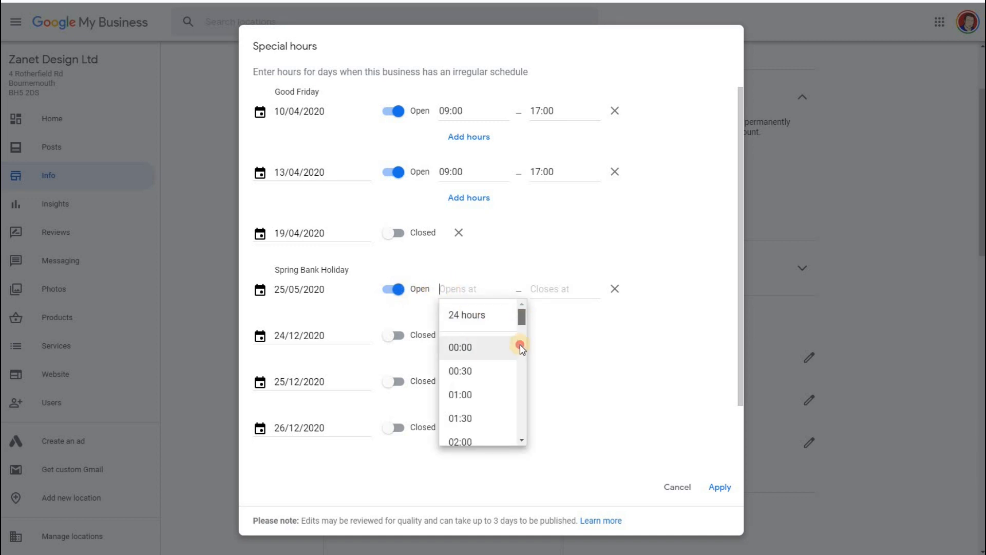
left_click(519, 363)
left_click(517, 366)
left_click(489, 349)
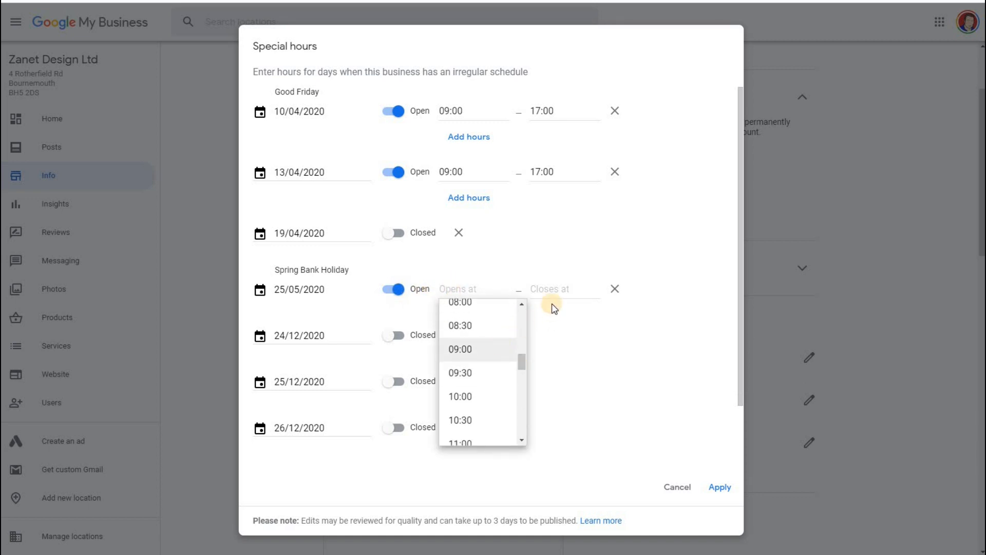
- Set the Spring Bank Holiday closing time to 17:00 and apply the special hours
left_click(553, 291)
left_click(608, 374)
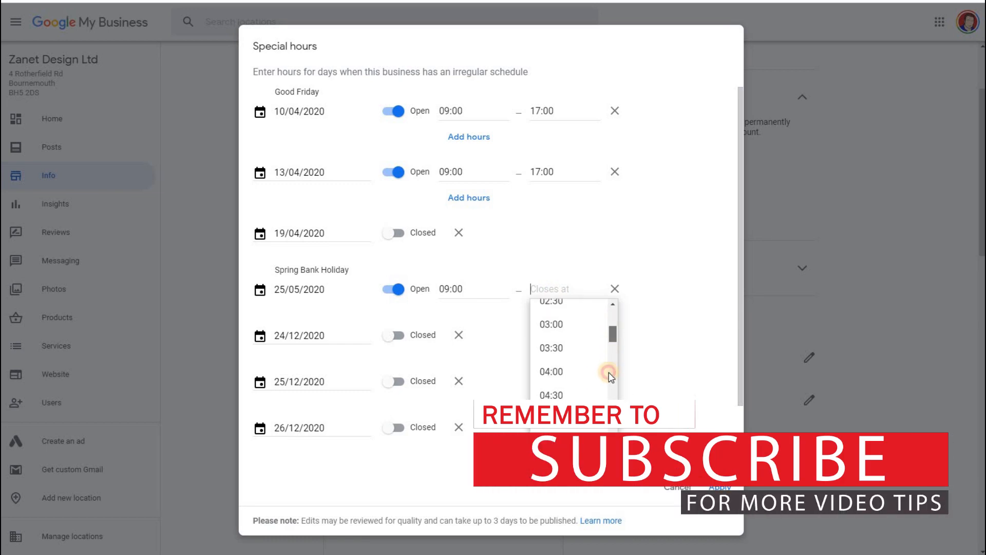
left_click(608, 394)
scroll(607, 395, "down", 6)
scroll(608, 395, "up", 1)
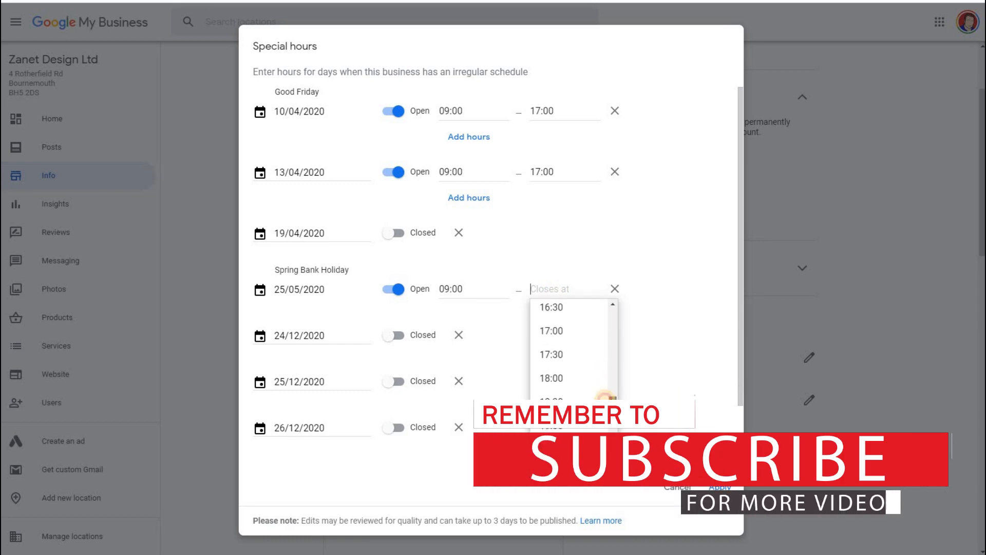
left_click(570, 342)
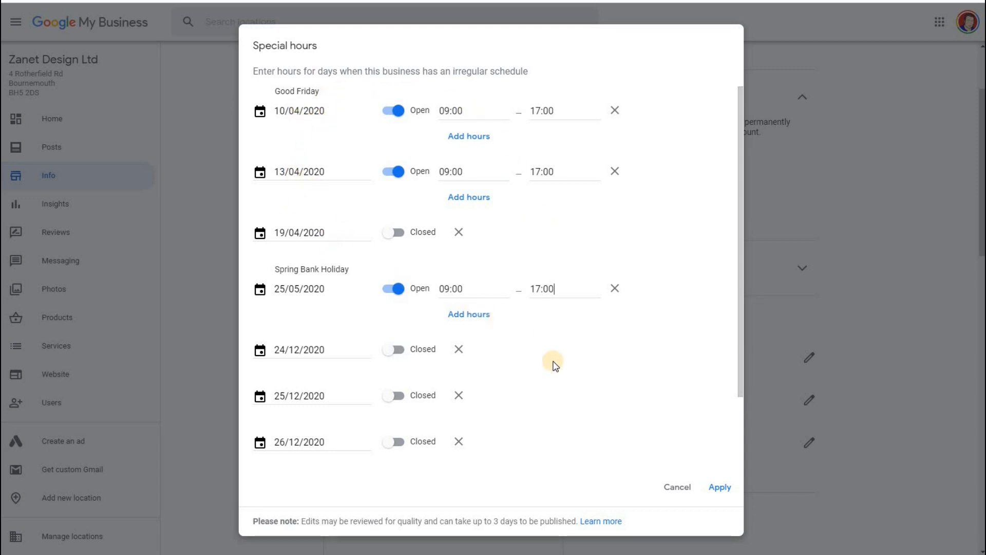
scroll(739, 464, "down", 3)
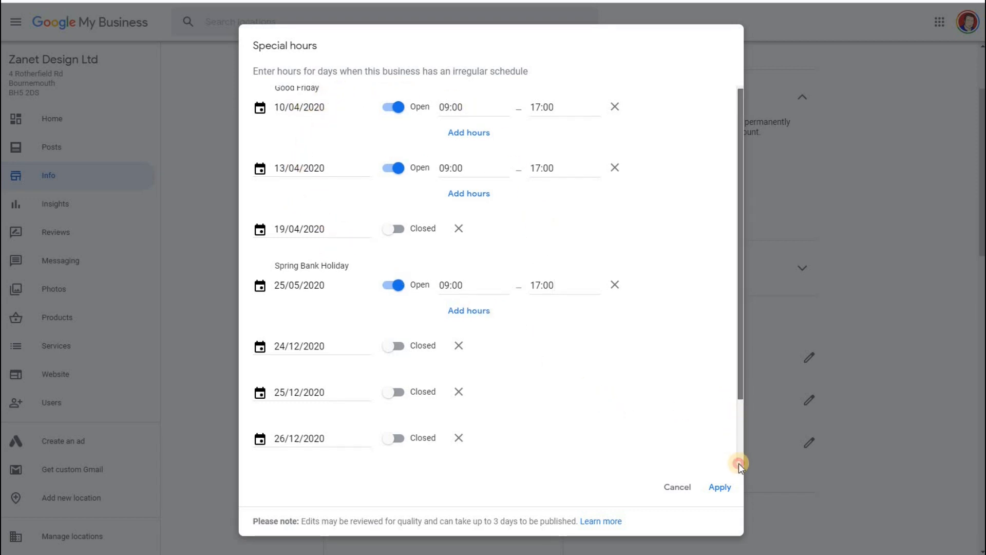
left_click(725, 487)
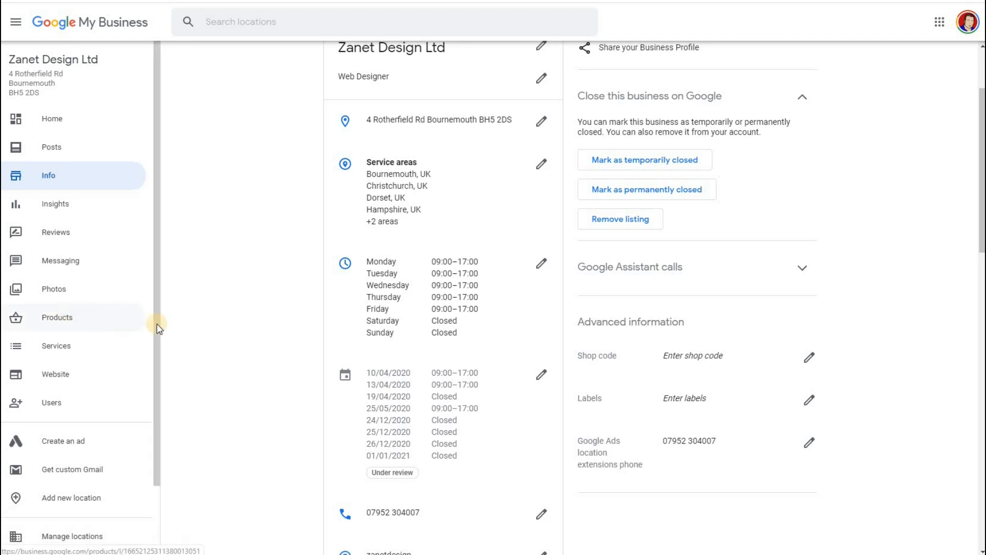
- Draft a new special-hours date of 01/06/2020 marked as closed, and discard it without applying
left_click(542, 374)
scroll(492, 364, "down", 2)
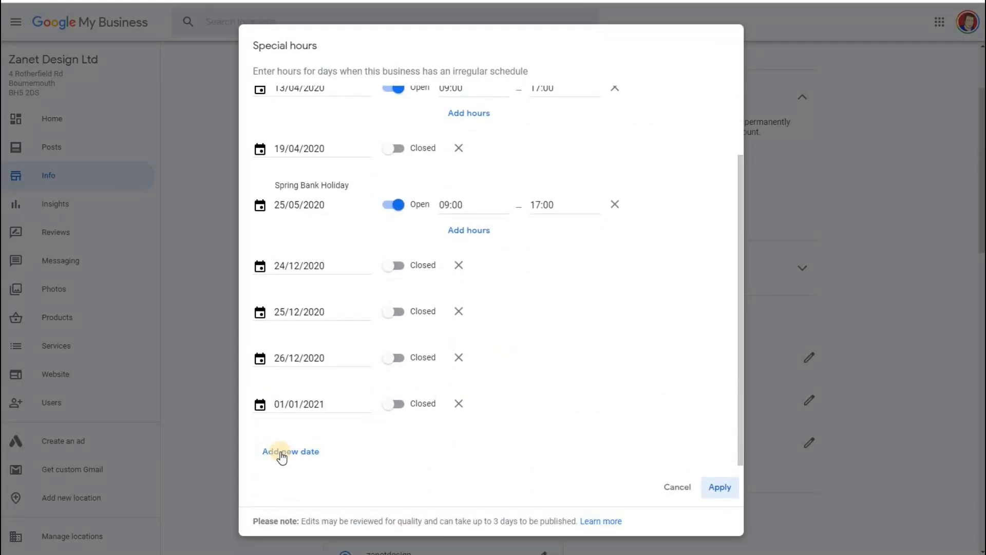
left_click(310, 452)
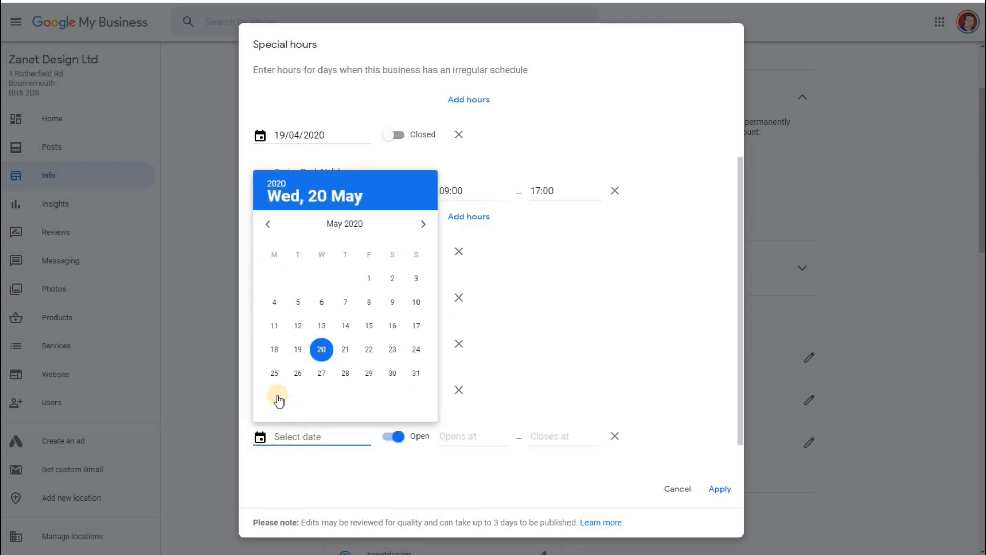
left_click(423, 224)
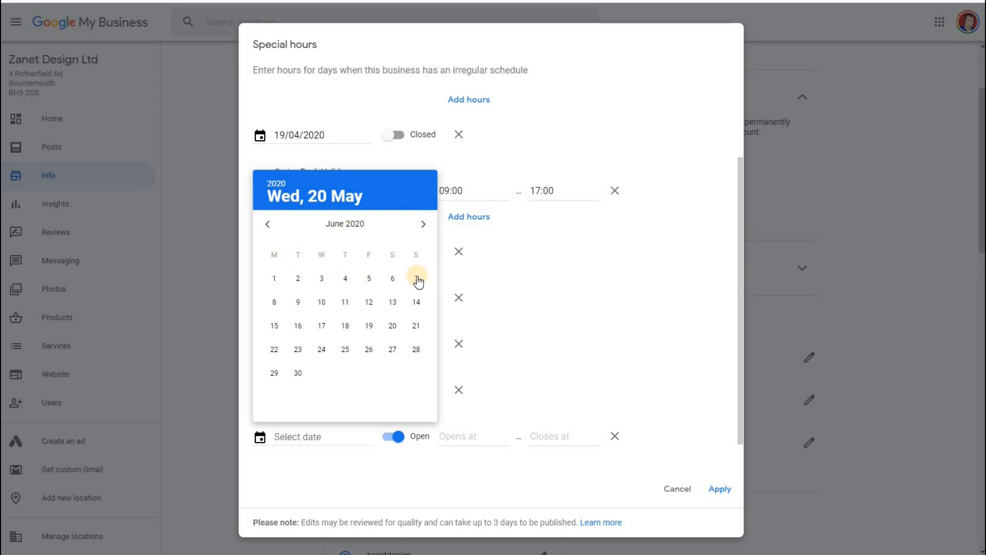
left_click(275, 280)
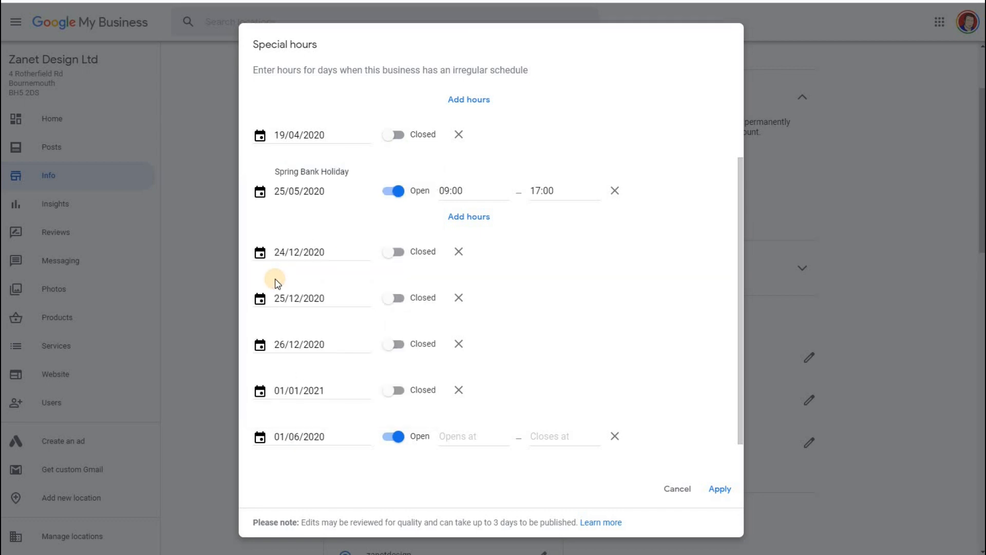
left_click(393, 439)
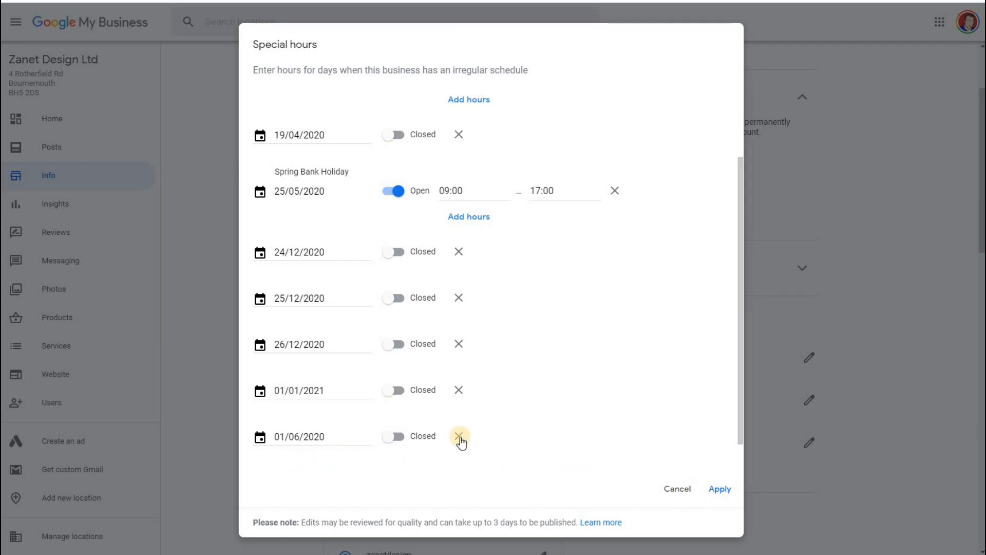
left_click(678, 489)
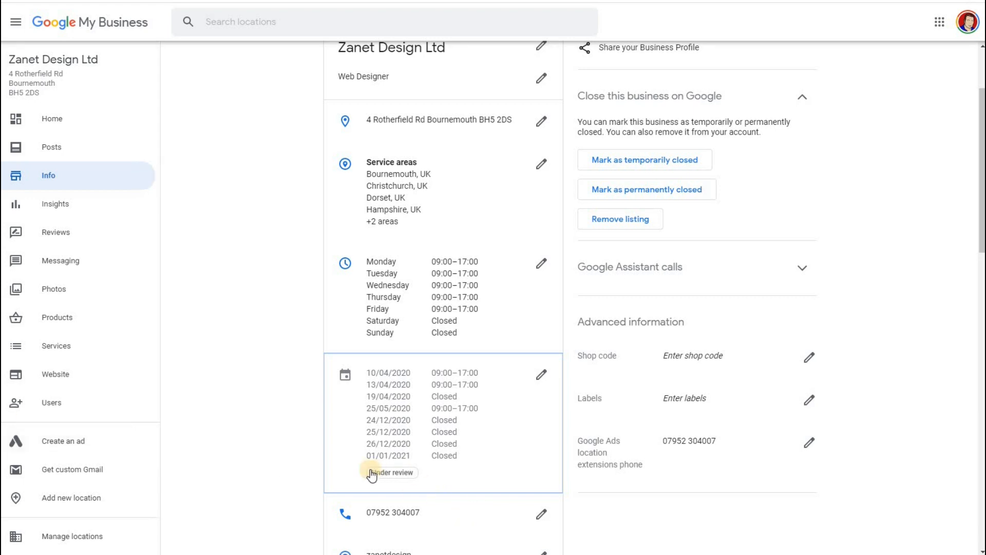
- Check the review status of the special hours and look over the listed dates without changing them
mouse_move(401, 476)
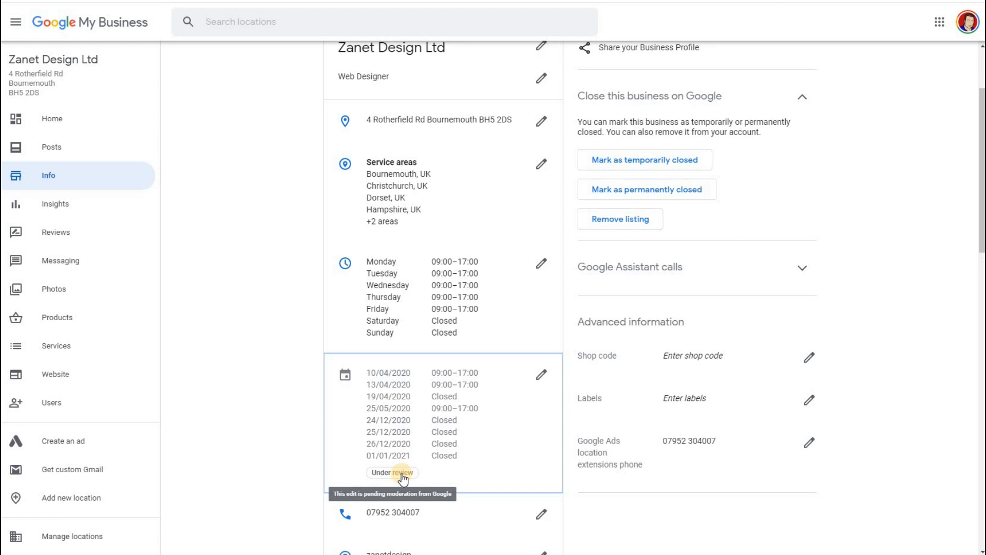
left_click(541, 374)
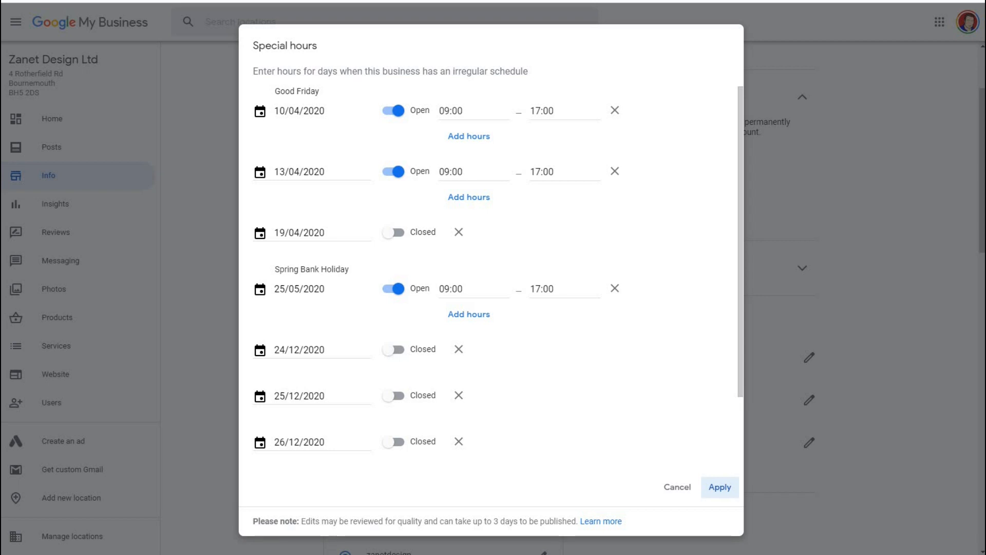
left_click(677, 486)
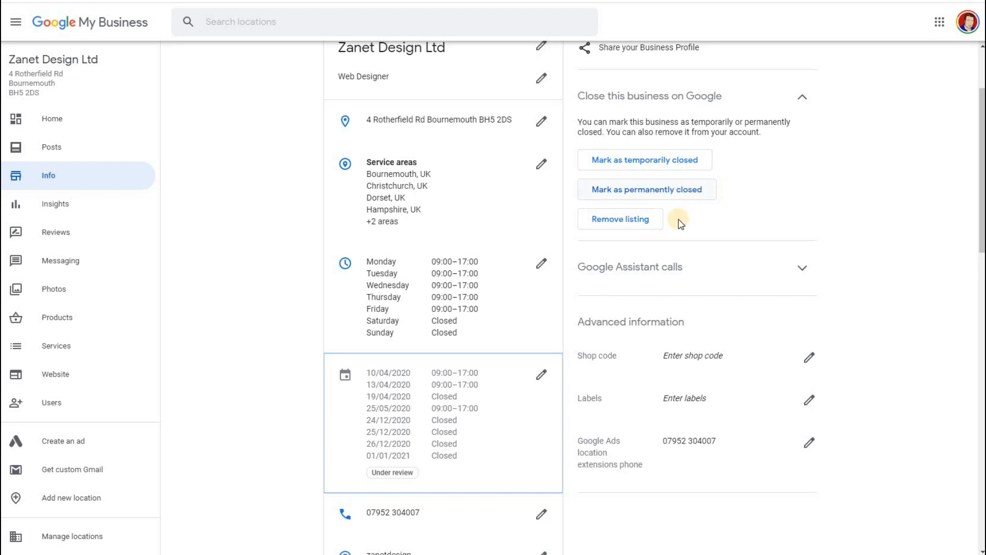
- Return to the home page and open the business info through the COVID-19 option for updating business hours
left_click(55, 117)
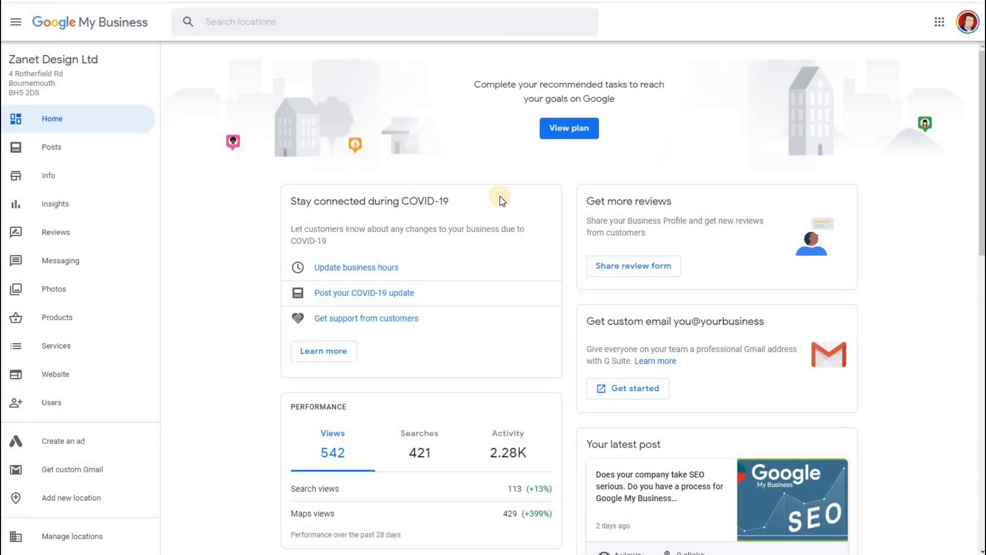
scroll(618, 190, "down", 2)
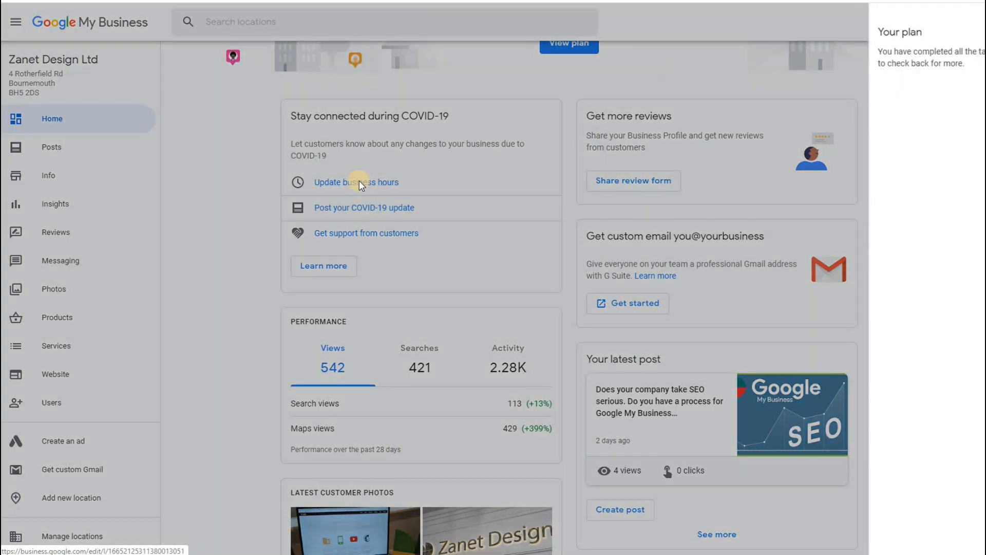
left_click(392, 185)
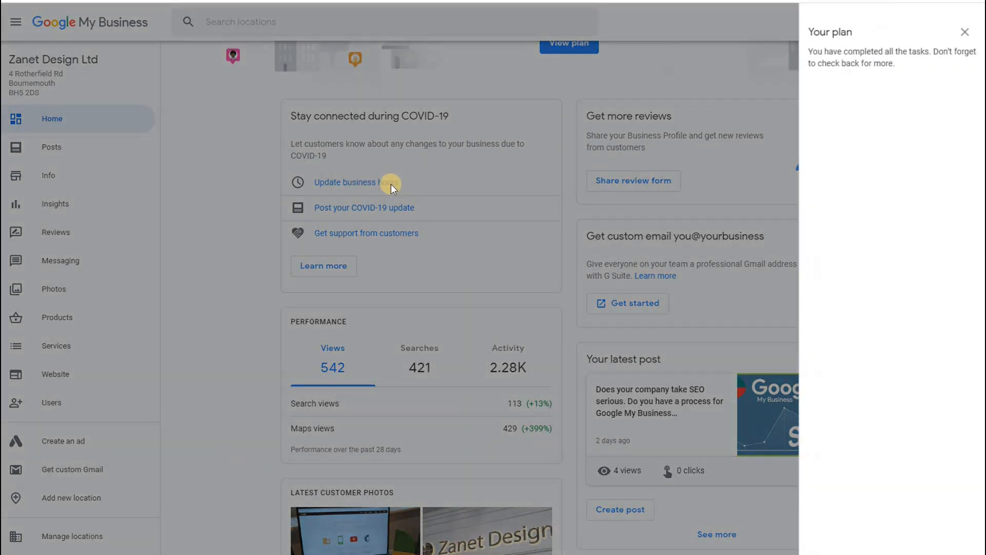
left_click(390, 184)
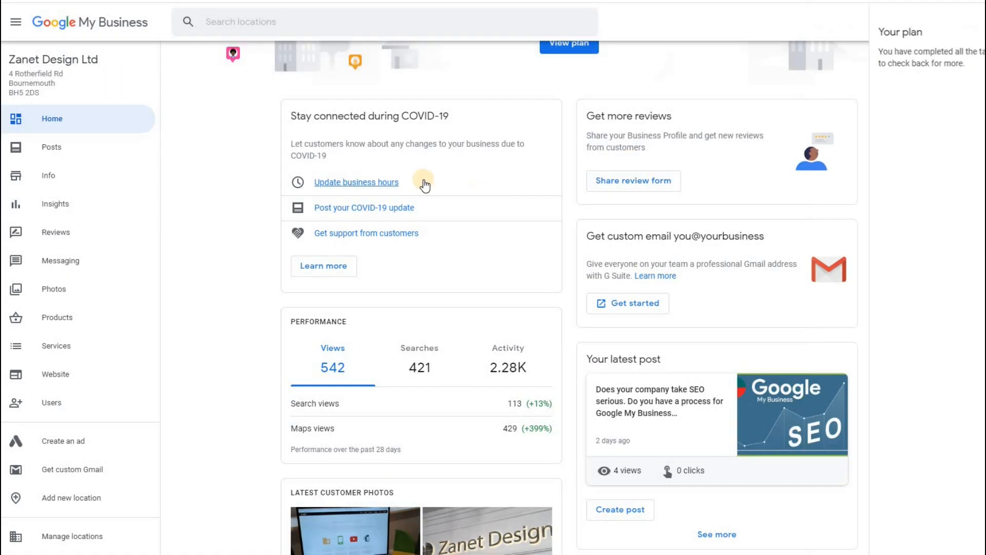
left_click(381, 182)
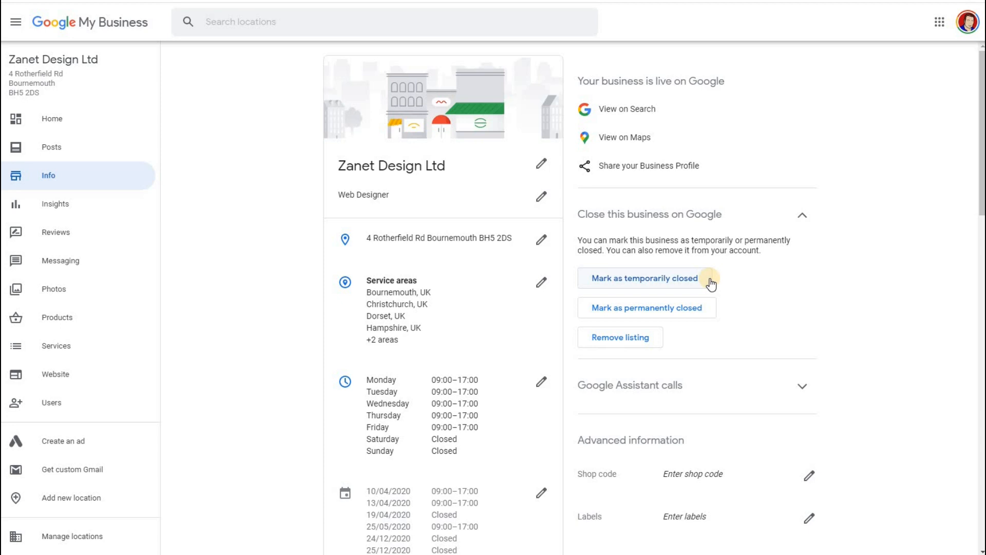
- Review the confirmations for marking the business as temporarily closed and as permanently closed, cancelling each without closing the business
left_click(687, 276)
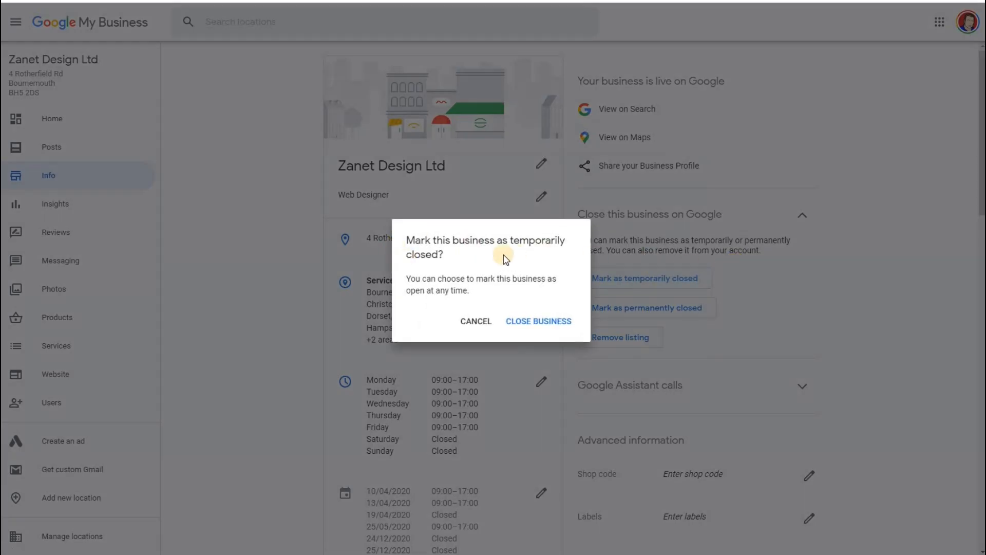
left_click(477, 322)
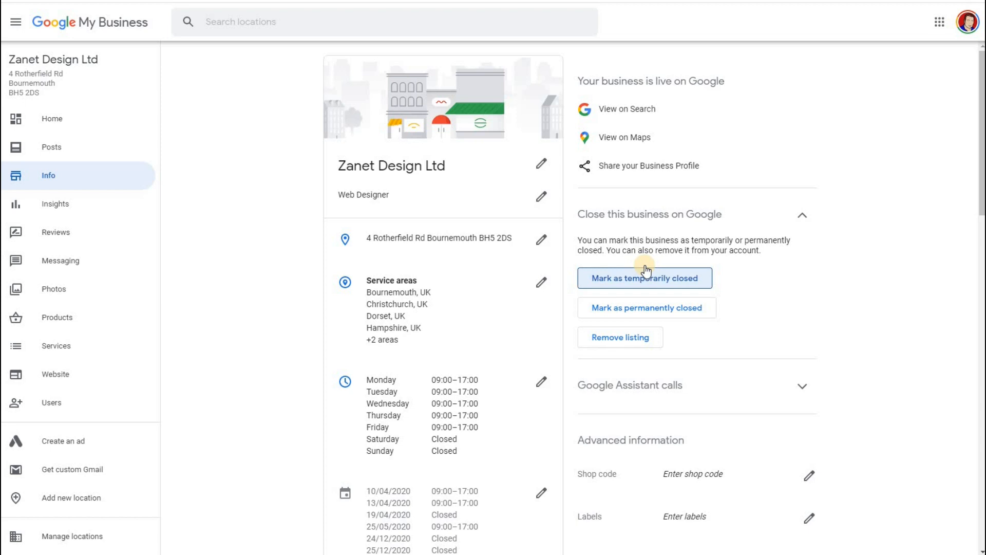
left_click(668, 308)
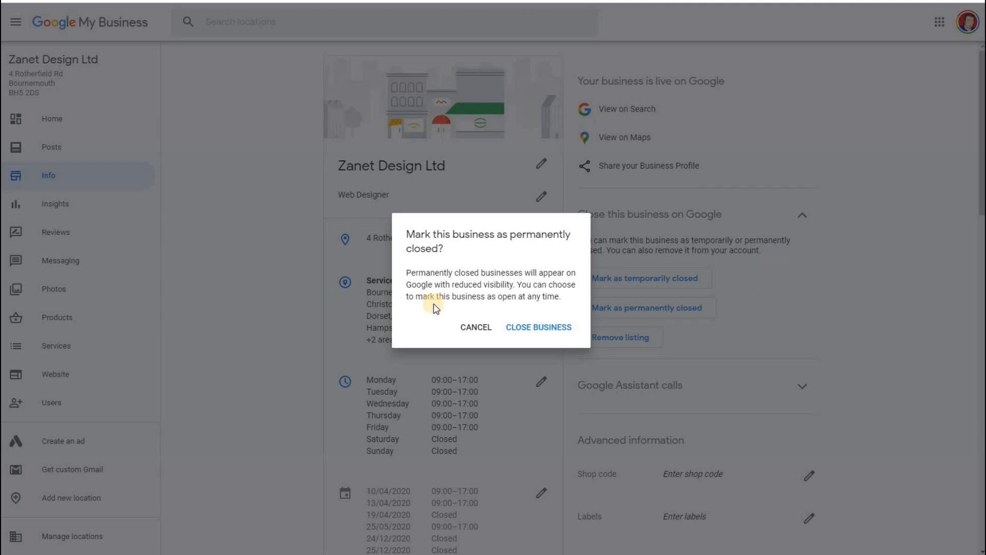
left_click(469, 329)
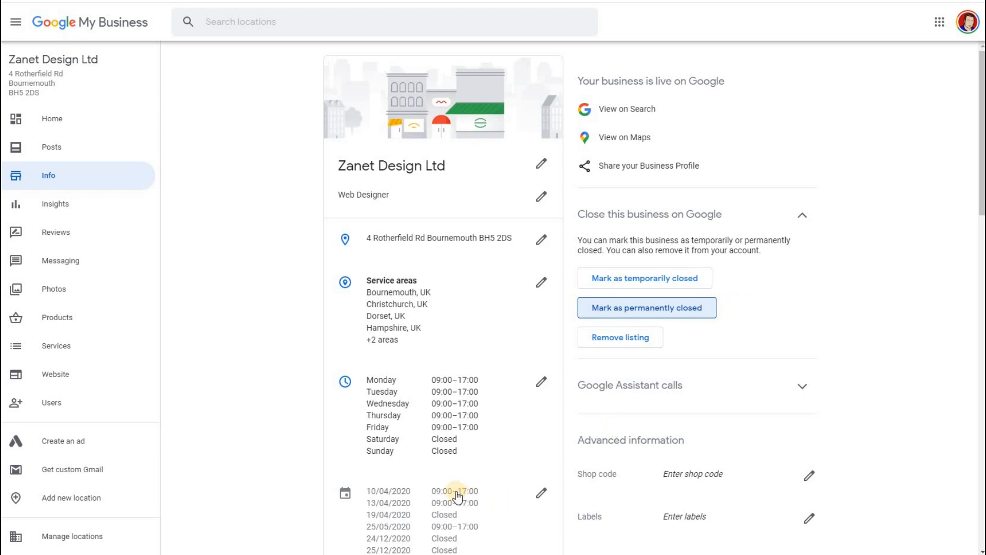
- View the regular weekly opening hours from Monday to Sunday in their editor, and leave it without applying changes
scroll(465, 462, "down", 3)
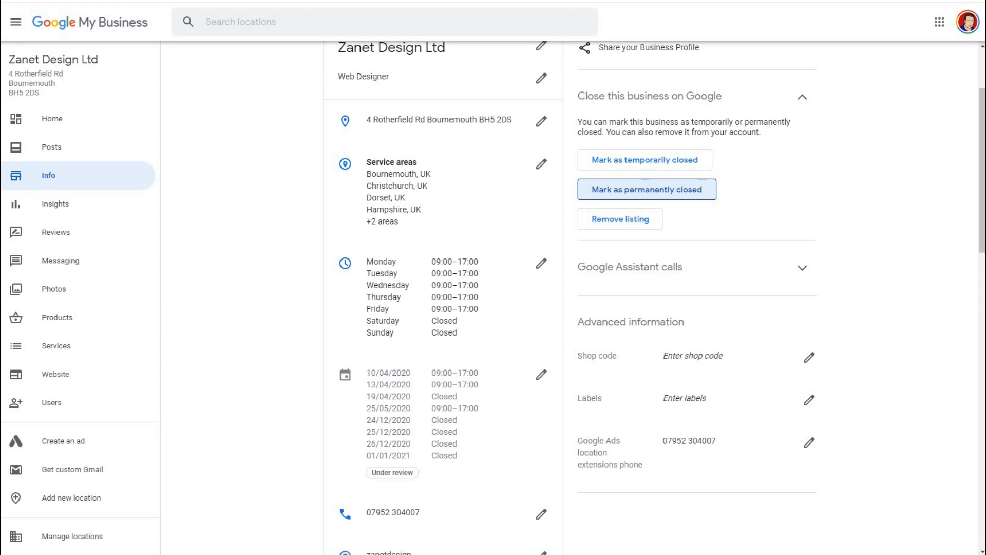
left_click(542, 265)
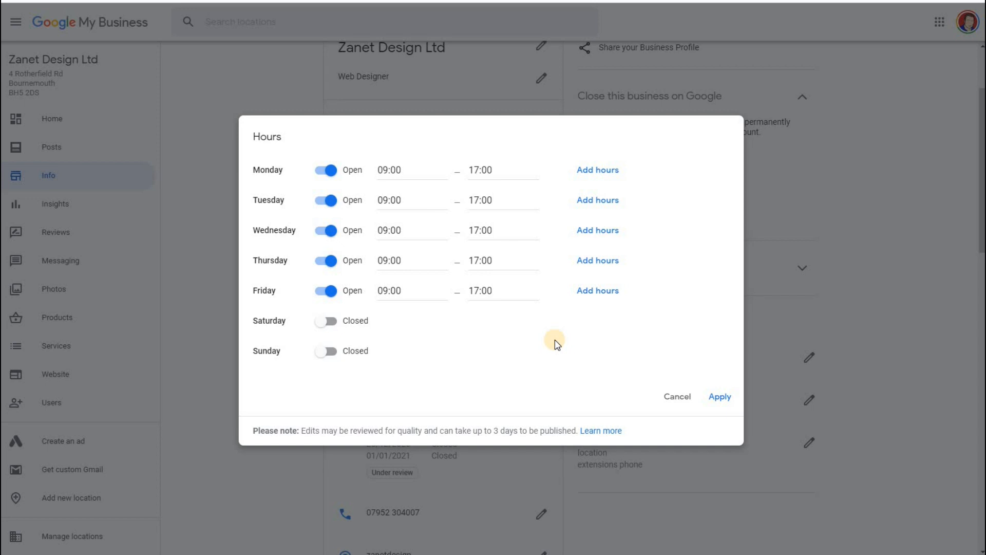
left_click(678, 399)
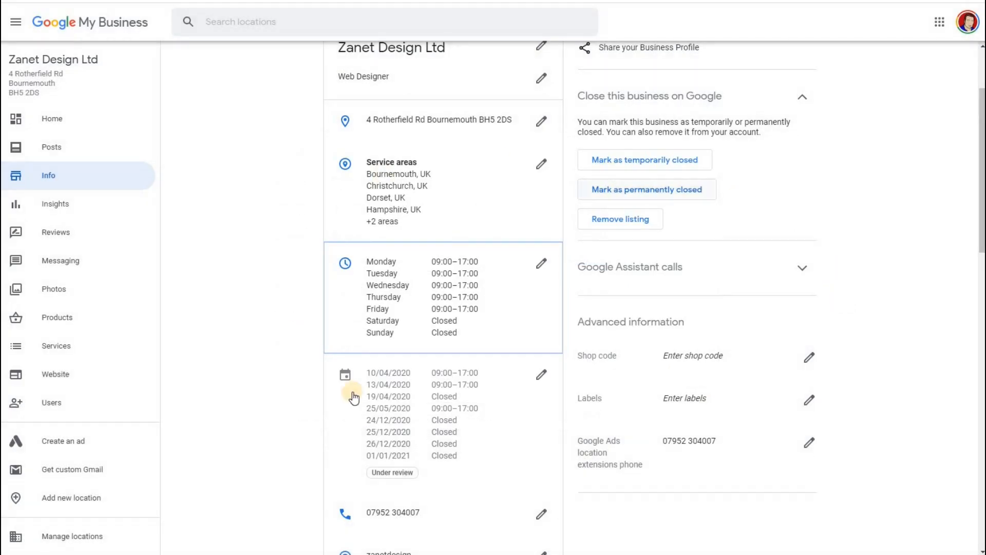